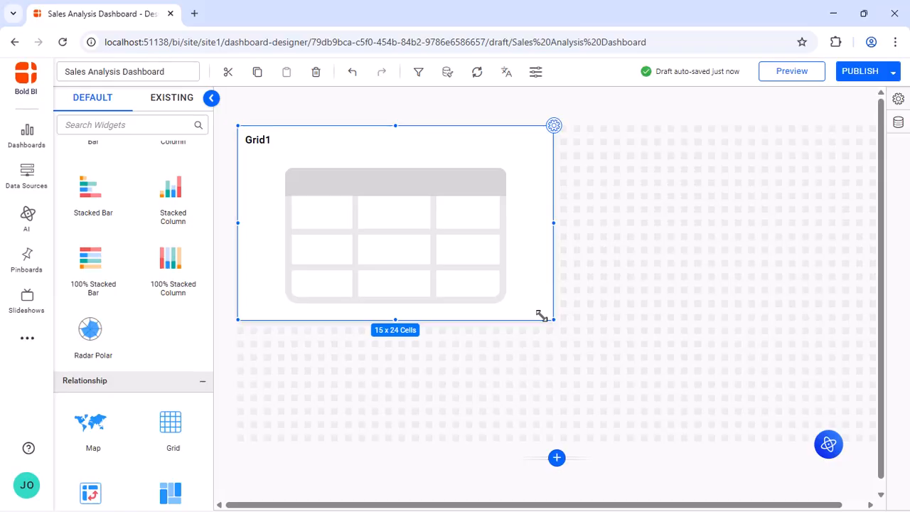
Assign Shipped Date to Grid1's Column well so it lists the years 2021, 2022 and 2023.
left_click(553, 127)
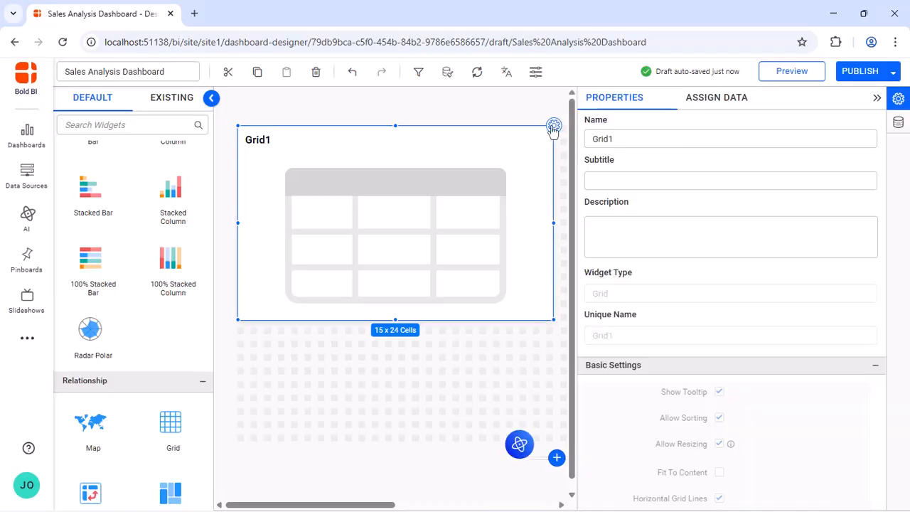
left_click(710, 99)
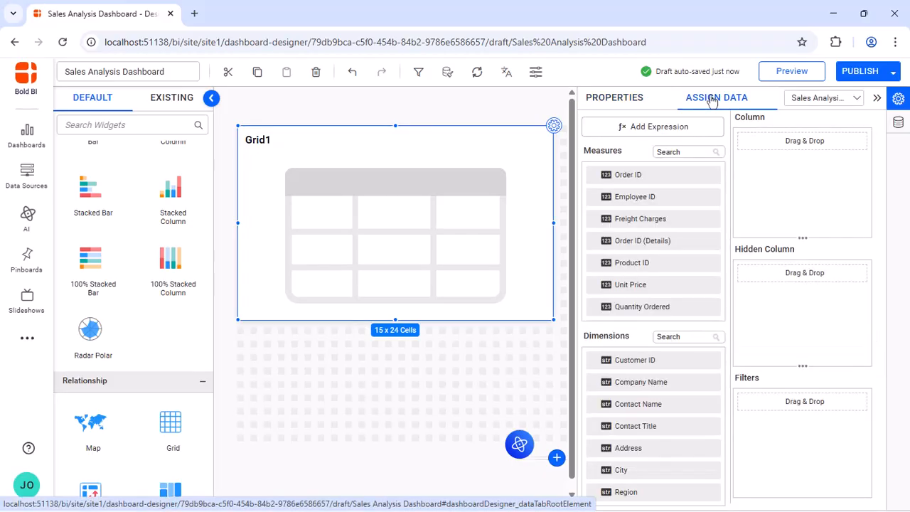
scroll(666, 451, "down", 5)
left_click_drag(636, 476, 755, 164)
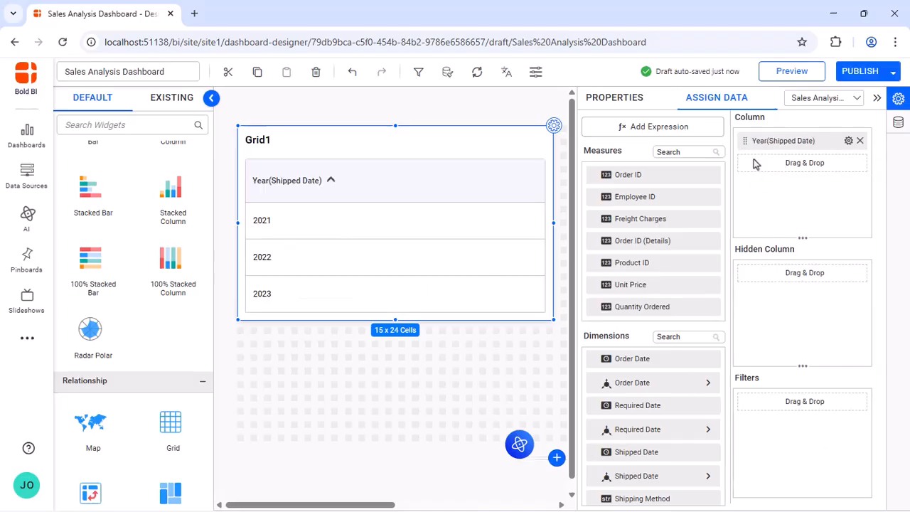
Rename the column header from 'Year(Shipped Date)' to 'Shipped Date'.
left_click(848, 141)
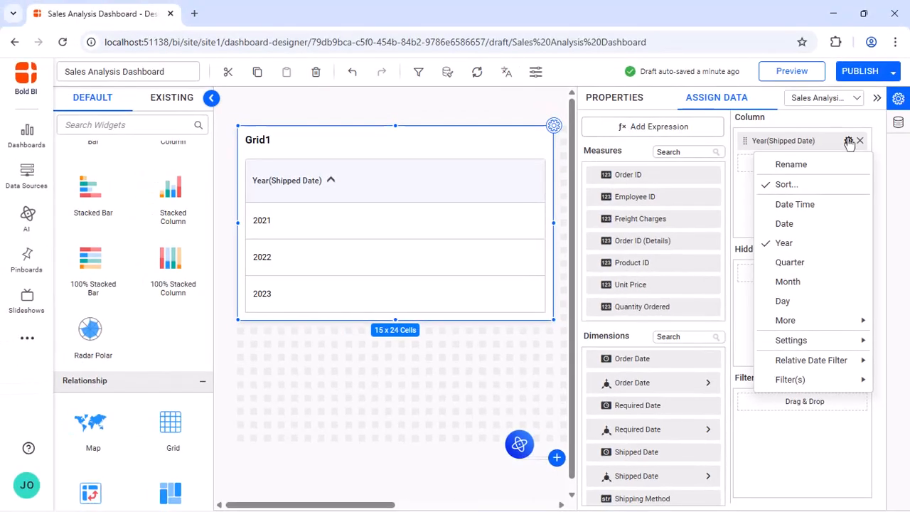
left_click(803, 163)
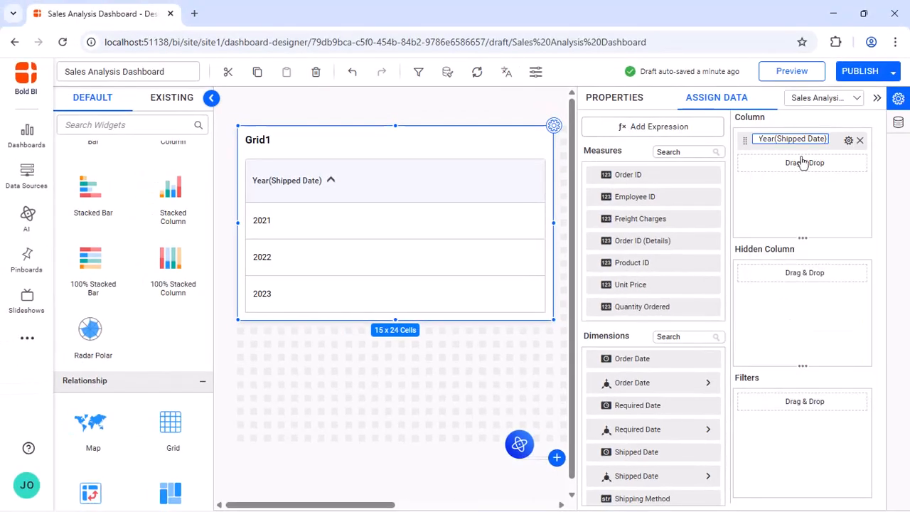
key("BackSpace")
key("Left")
key("Left")
key("Left")
key("Left")
key("Left")
key("Left")
key("Left")
key("Left")
key("Left")
key("Left")
key("Left")
key("Left")
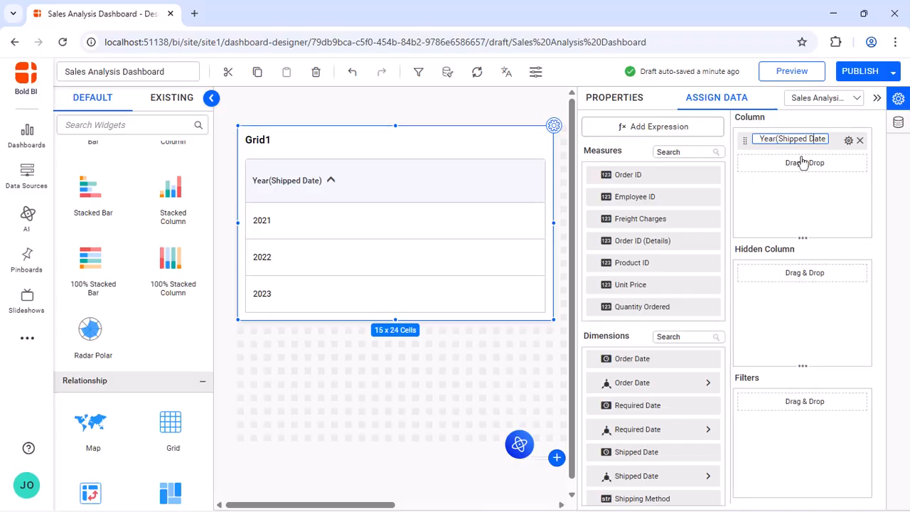
key("BackSpace")
key("BackSpace")
key("BackSpace")
key("BackSpace")
key("BackSpace")
key("Return")
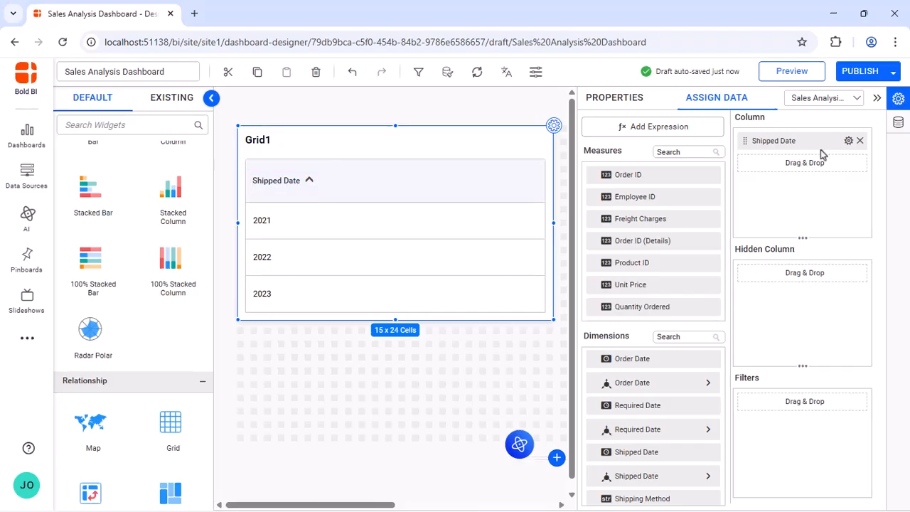
left_click(848, 141)
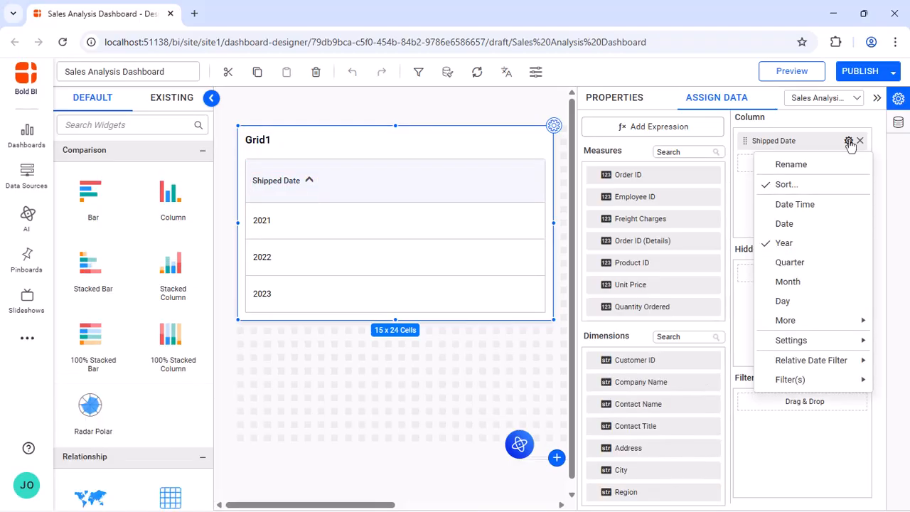
Apply a Descending sort order to the Shipped Date column so 2024 appears first.
left_click(795, 184)
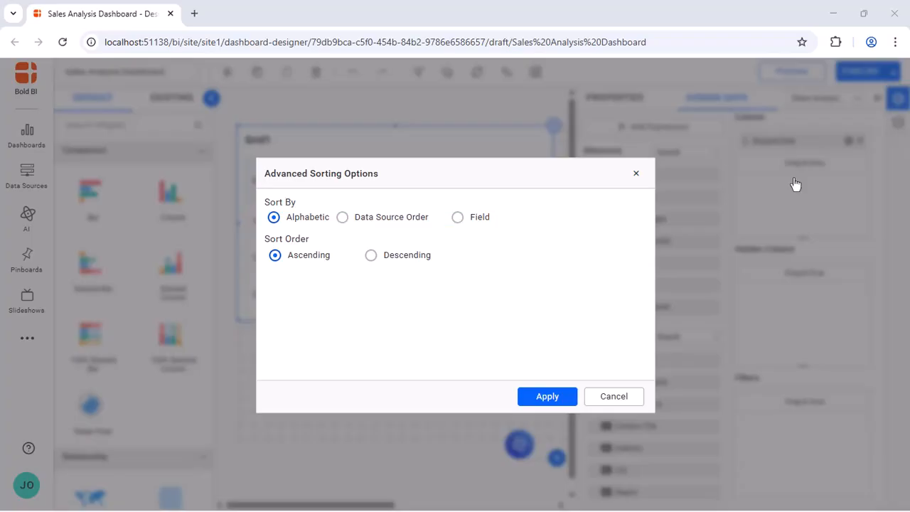
left_click(370, 256)
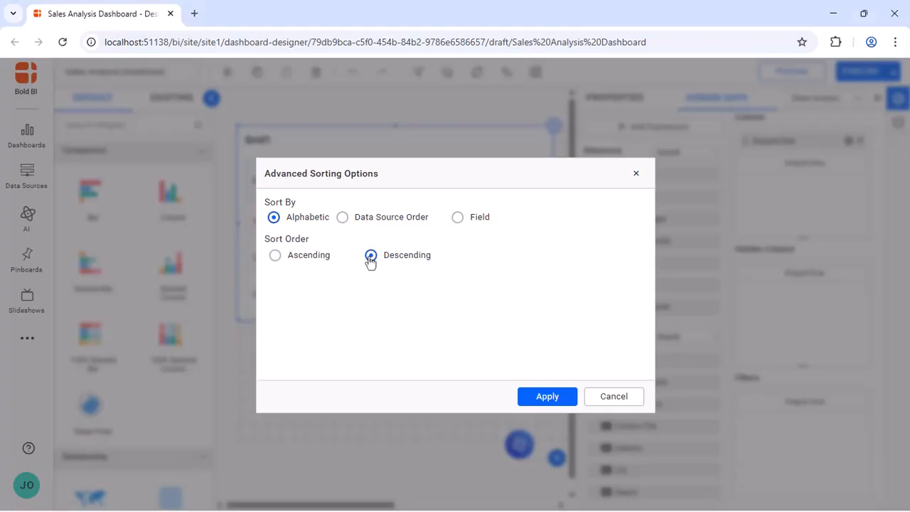
left_click(545, 397)
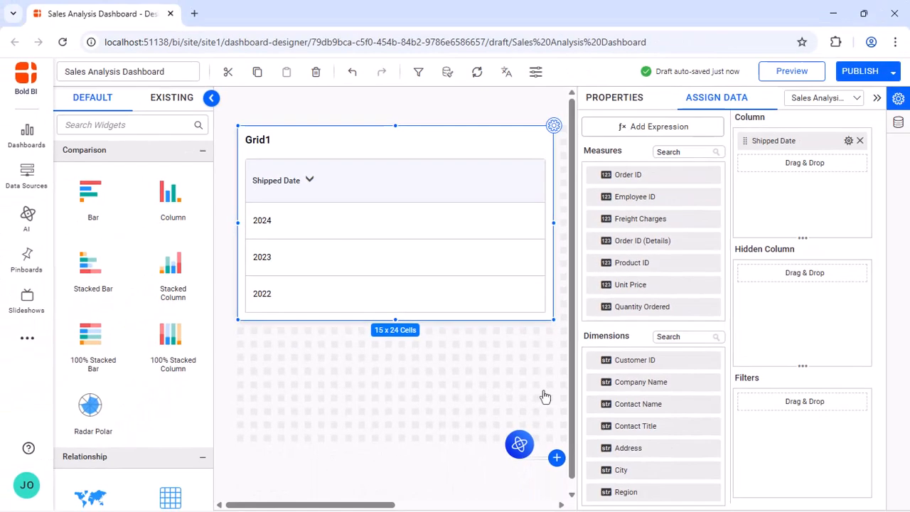
Open the gear menu of the Shipped Date item in the Column well.
left_click(848, 141)
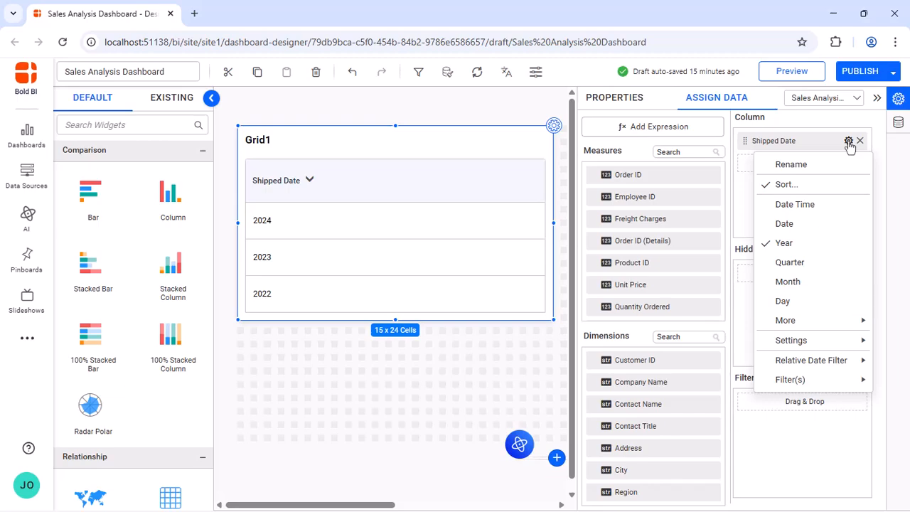
Group Shipped Date by Day Month Year, showing dates like 19 Feb 2024.
mouse_move(862, 323)
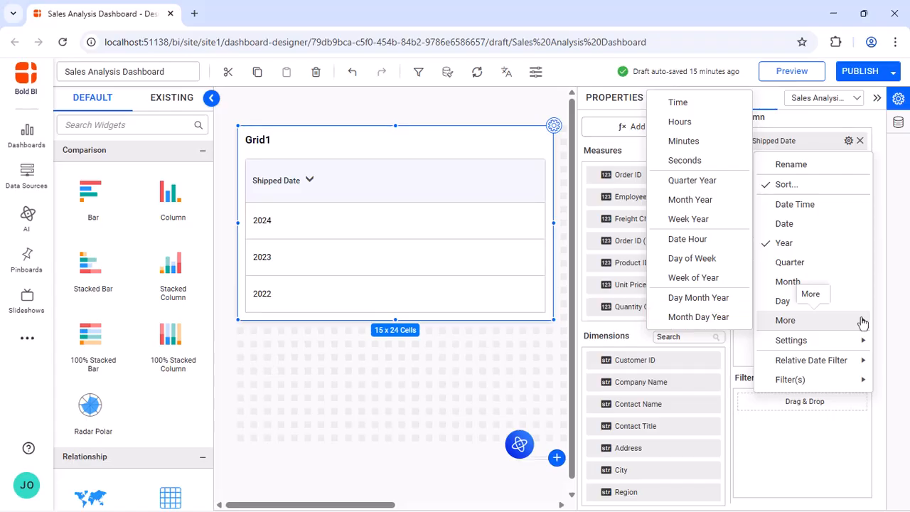
left_click(698, 298)
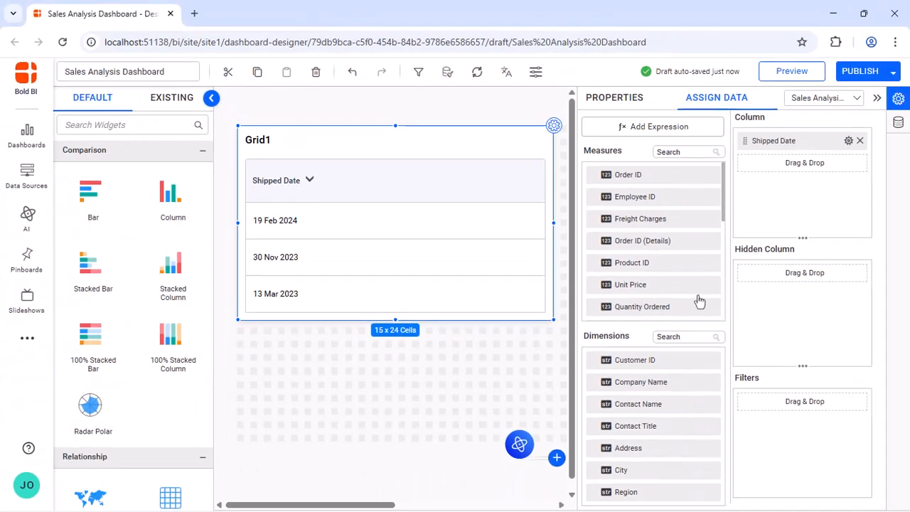
Set Shipped Date's date format to Custom with the format Jan/12/2024.
left_click(848, 141)
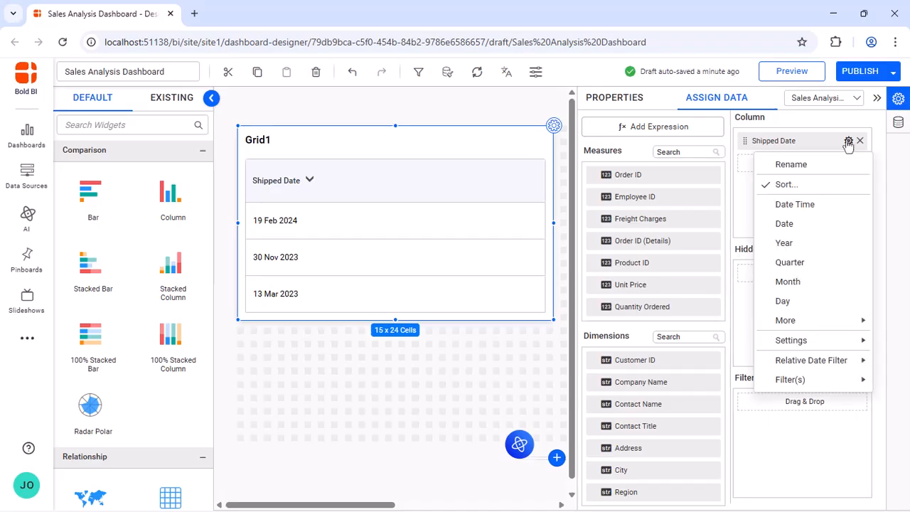
mouse_move(851, 343)
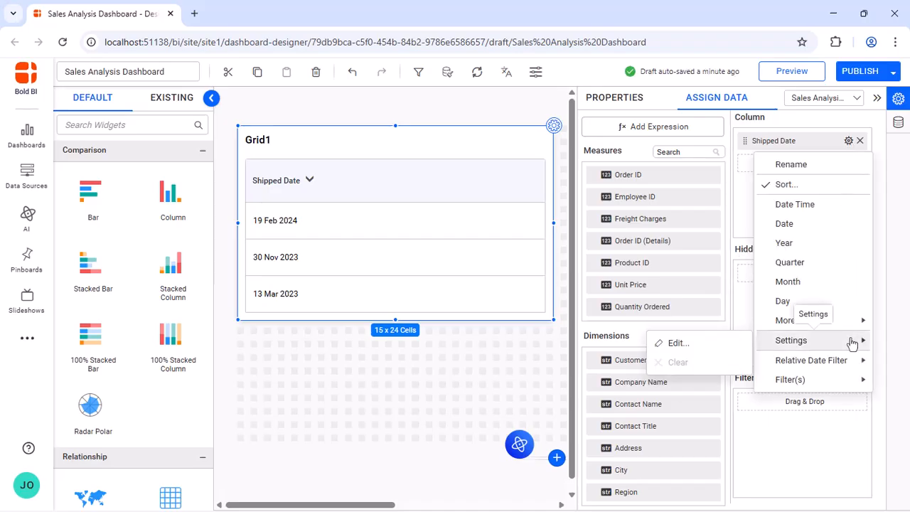
left_click(679, 343)
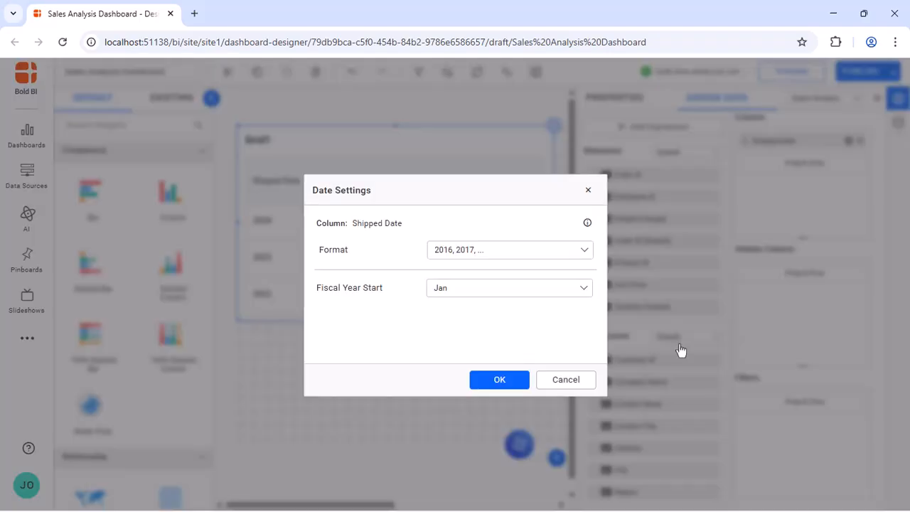
left_click(583, 250)
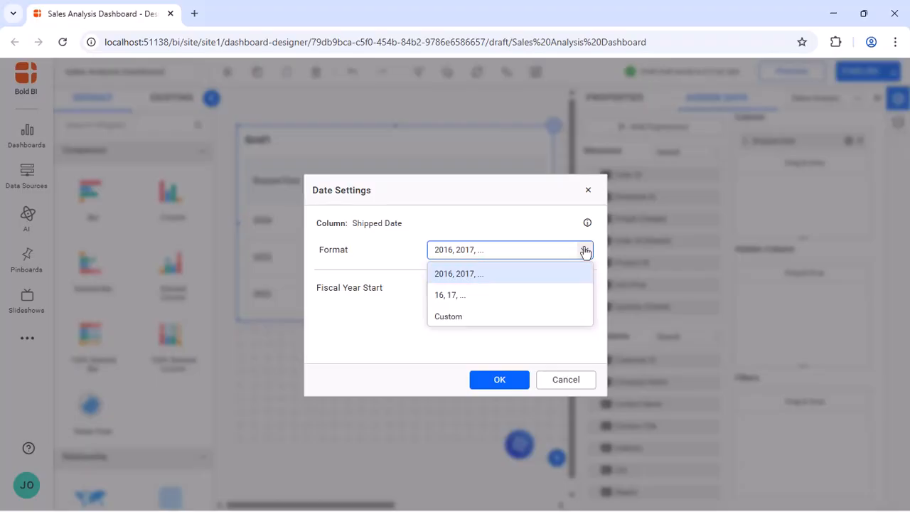
left_click(538, 297)
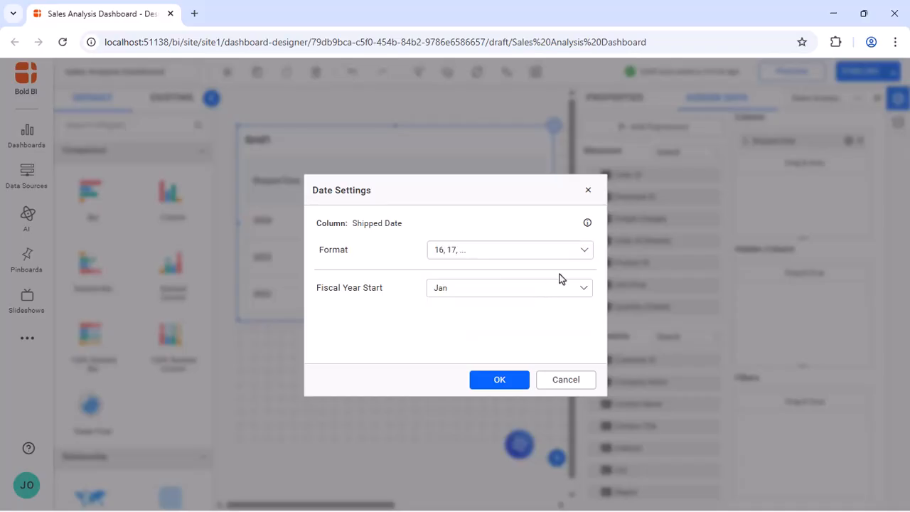
left_click(581, 253)
left_click(509, 318)
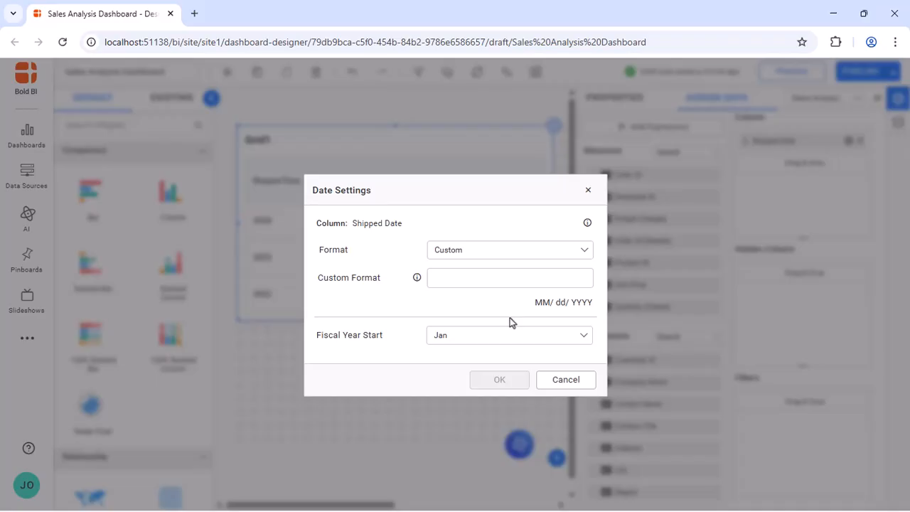
left_click(512, 280)
type("Jan/12/2024")
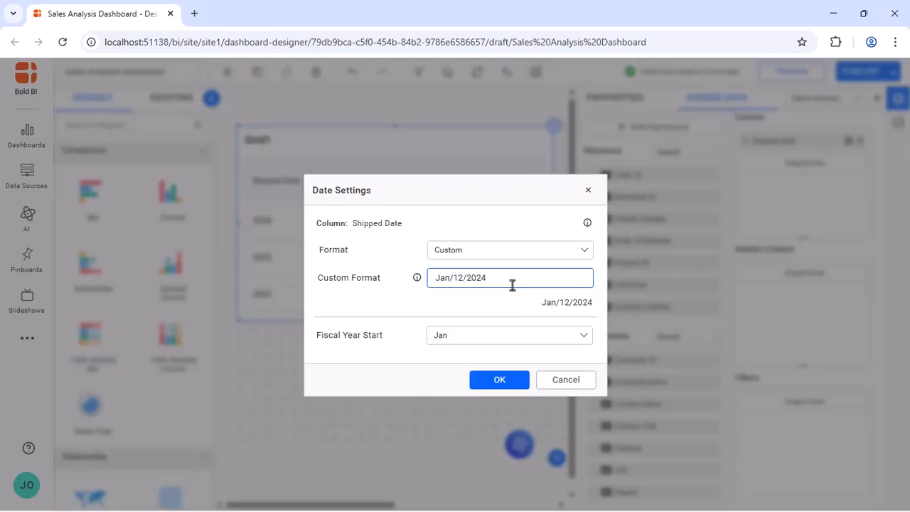
left_click(514, 299)
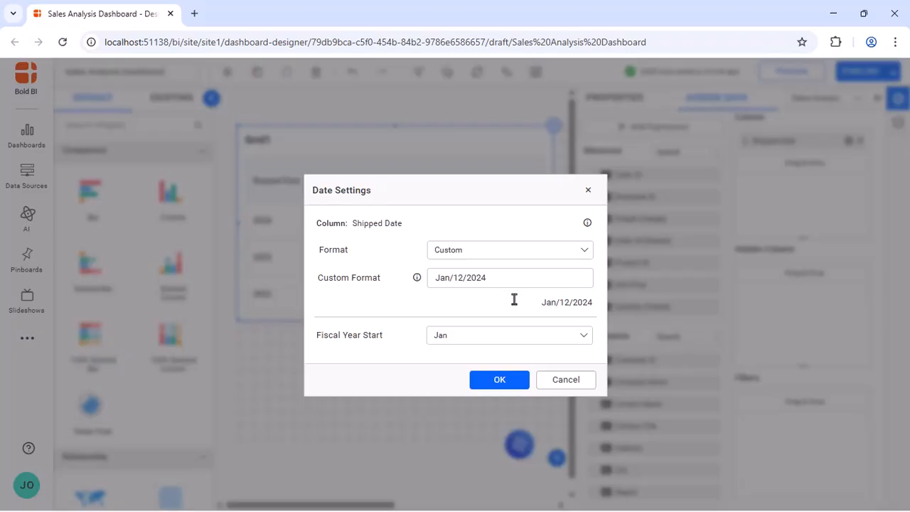
left_click(500, 379)
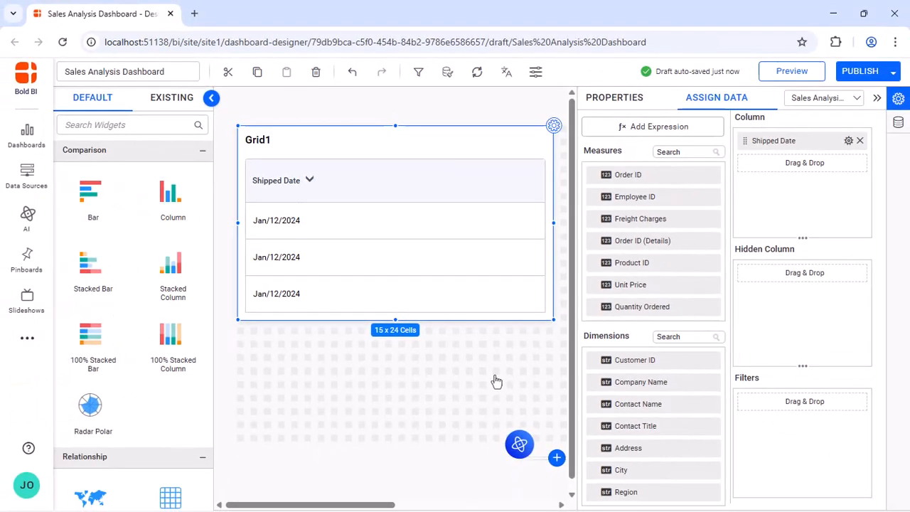
left_click(847, 140)
Clear the custom date format and set Shipped Date's fiscal year start to Jun.
mouse_move(799, 340)
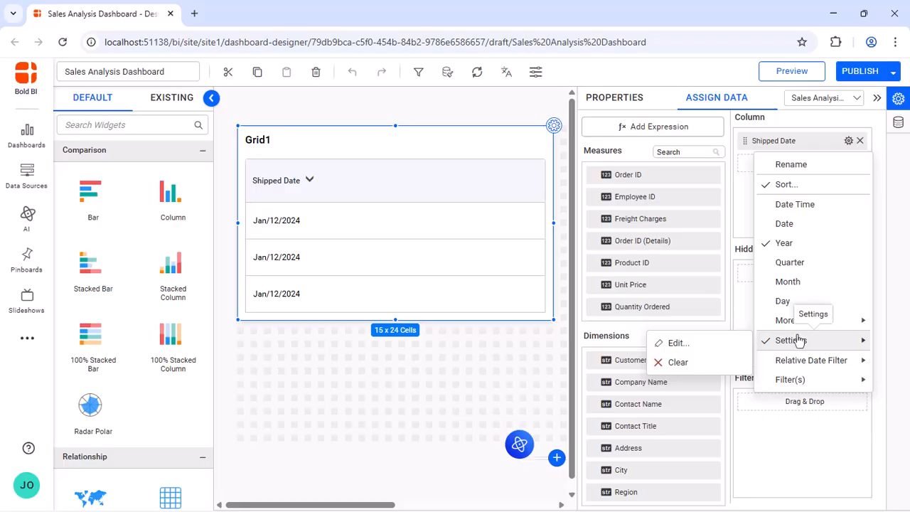
left_click(698, 361)
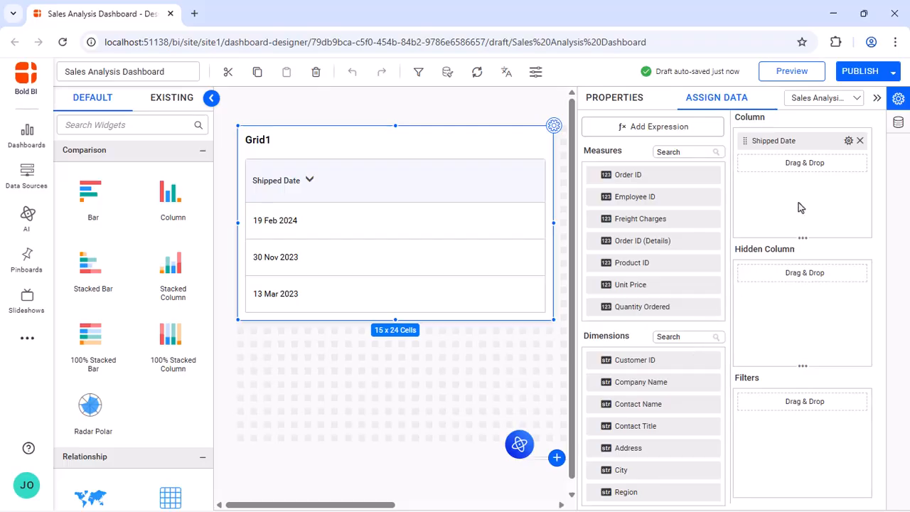
left_click(847, 141)
mouse_move(846, 343)
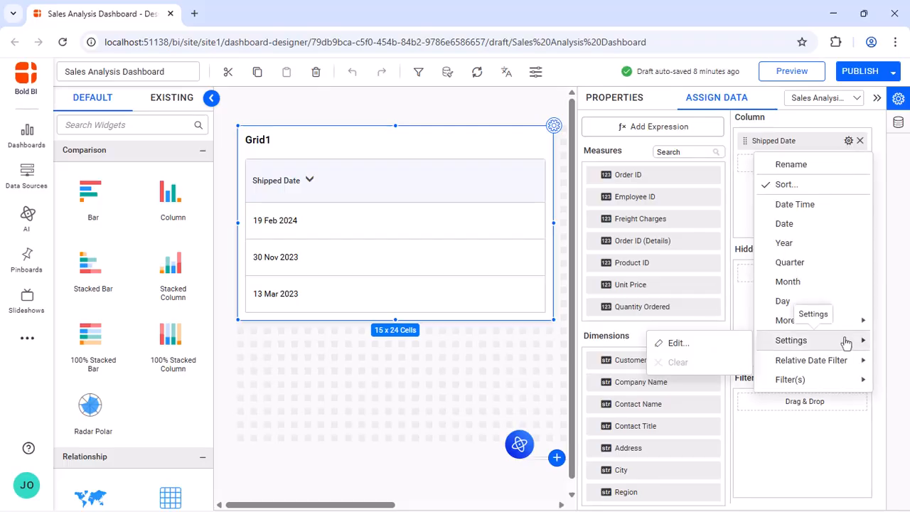
left_click(727, 345)
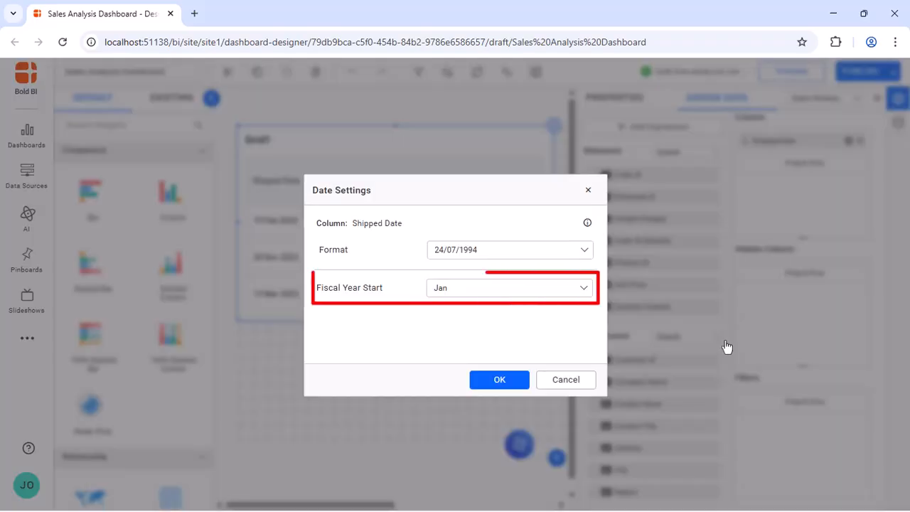
left_click(583, 288)
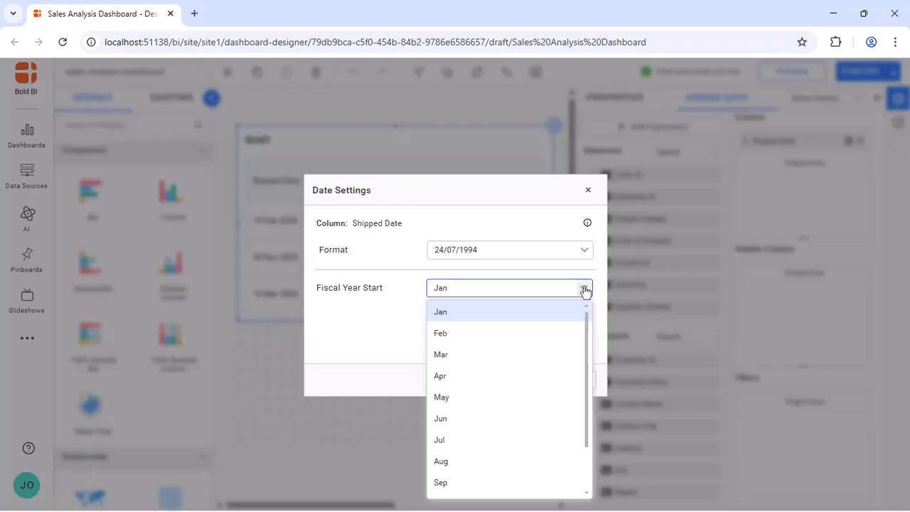
left_click(475, 418)
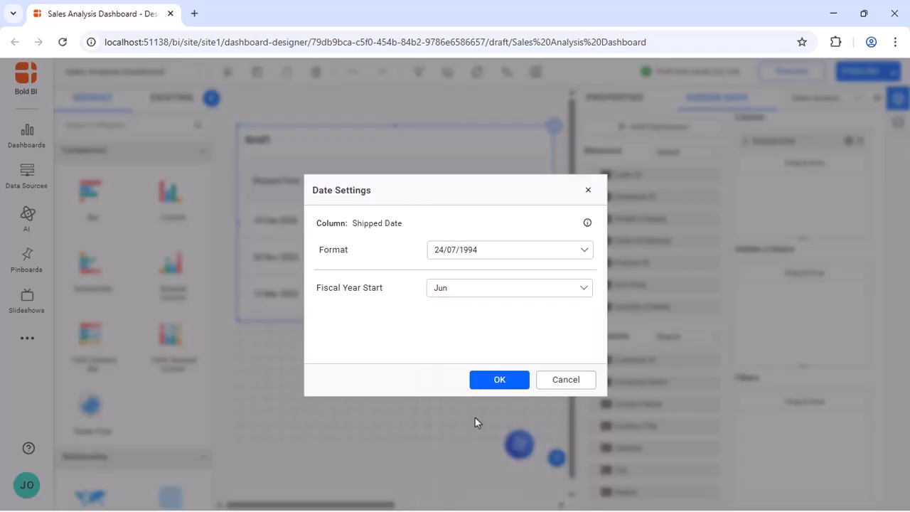
left_click(499, 379)
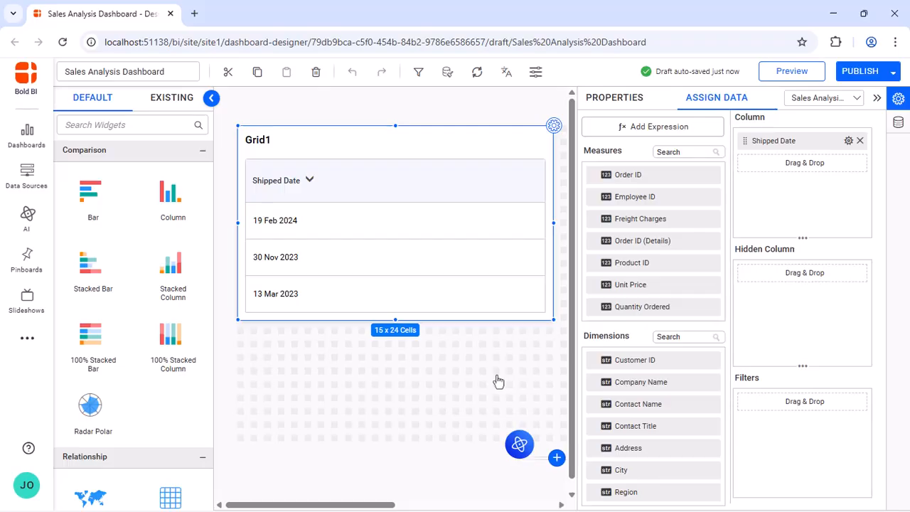
left_click(848, 140)
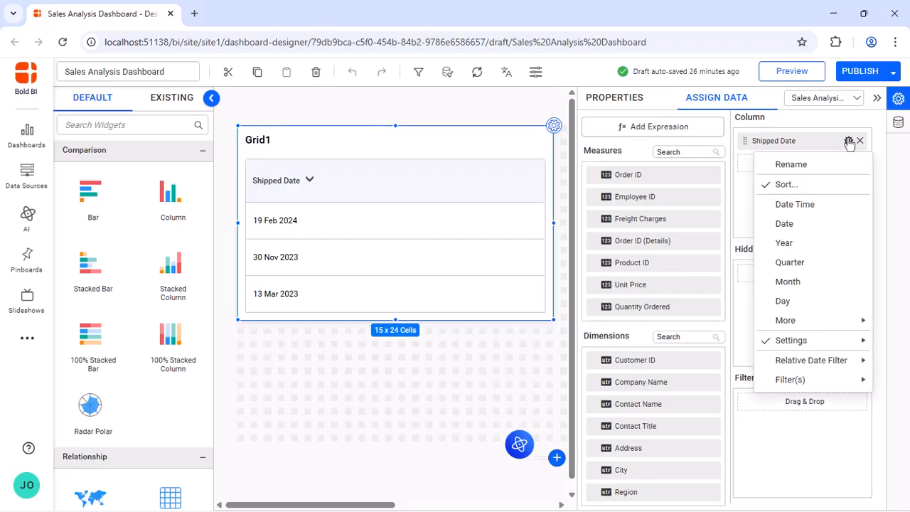
mouse_move(843, 359)
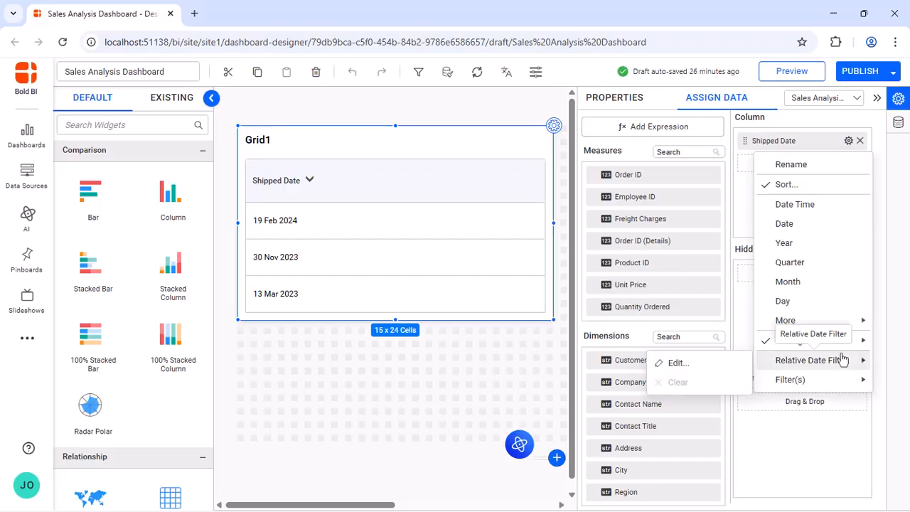
left_click(715, 365)
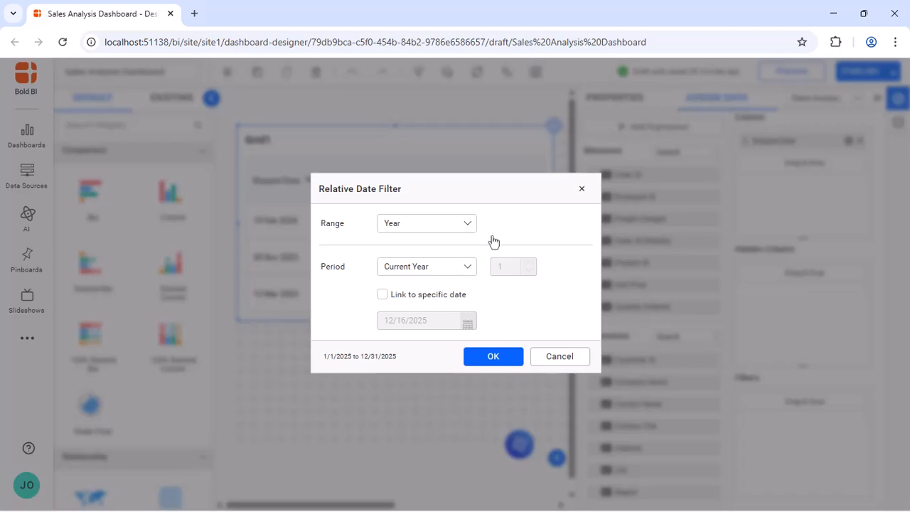
left_click(469, 225)
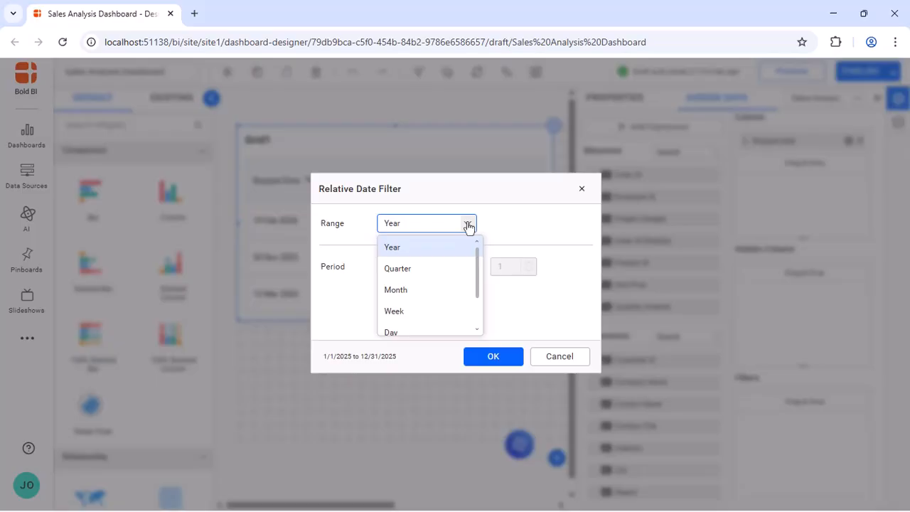
scroll(479, 284, "down", 2)
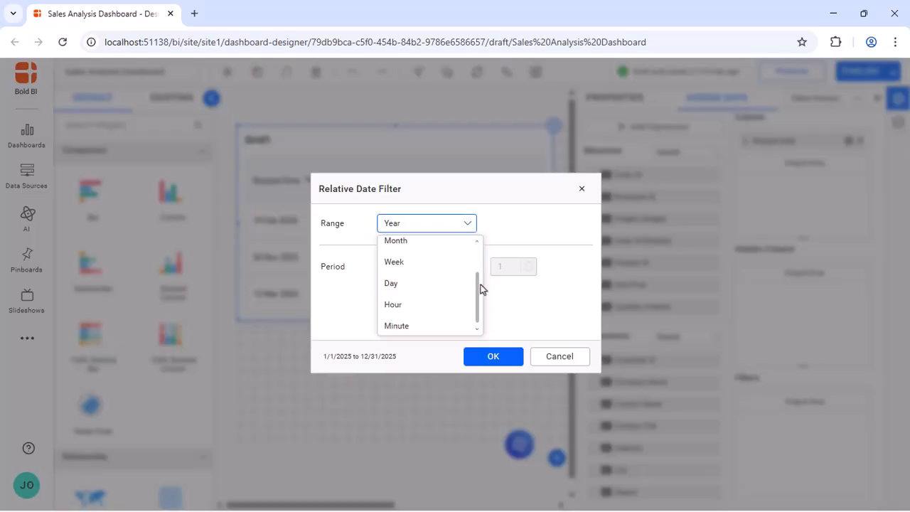
left_click(499, 300)
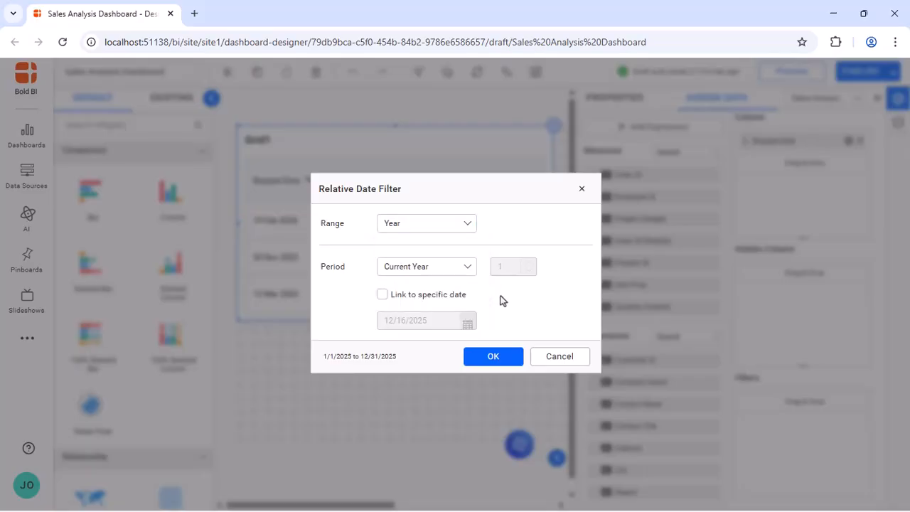
left_click(469, 268)
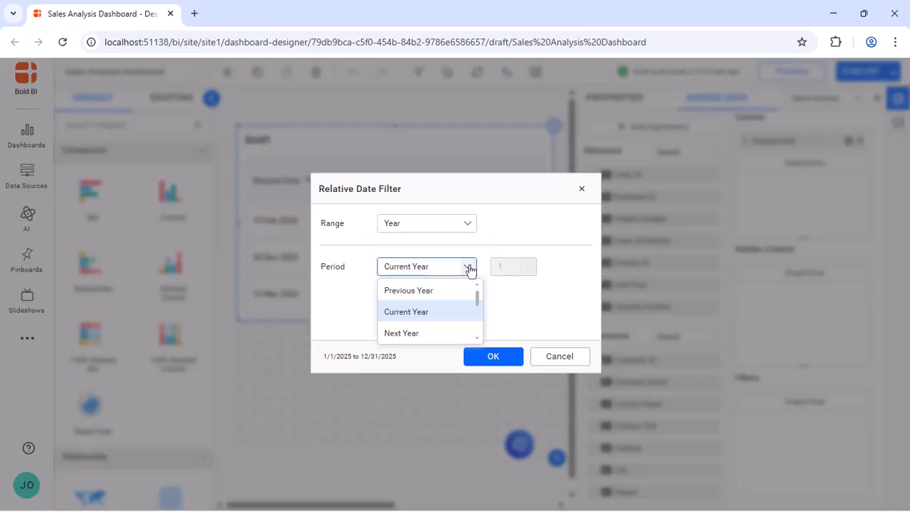
scroll(477, 312, "down", 3)
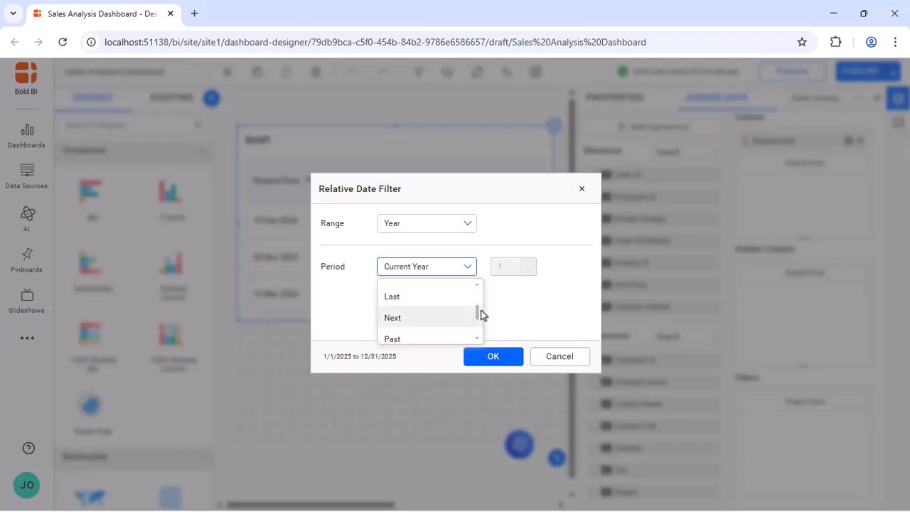
scroll(481, 321, "down", 2)
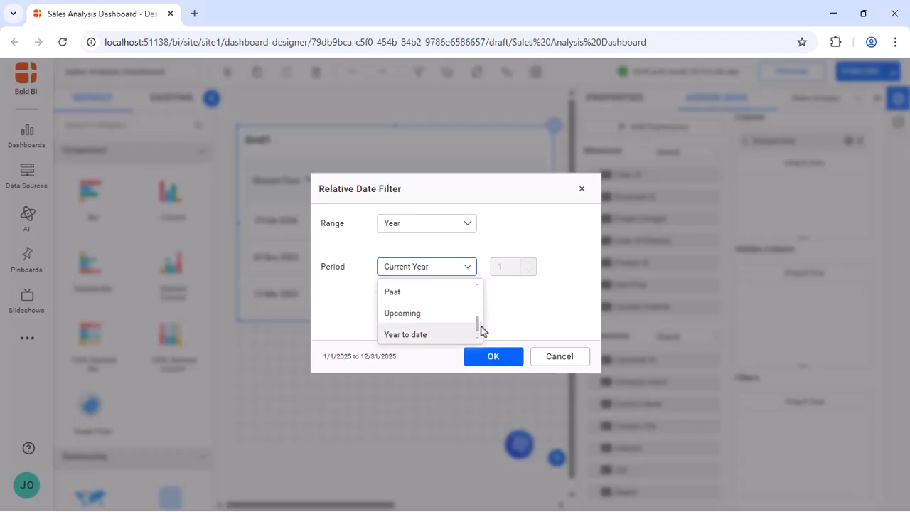
left_click(502, 337)
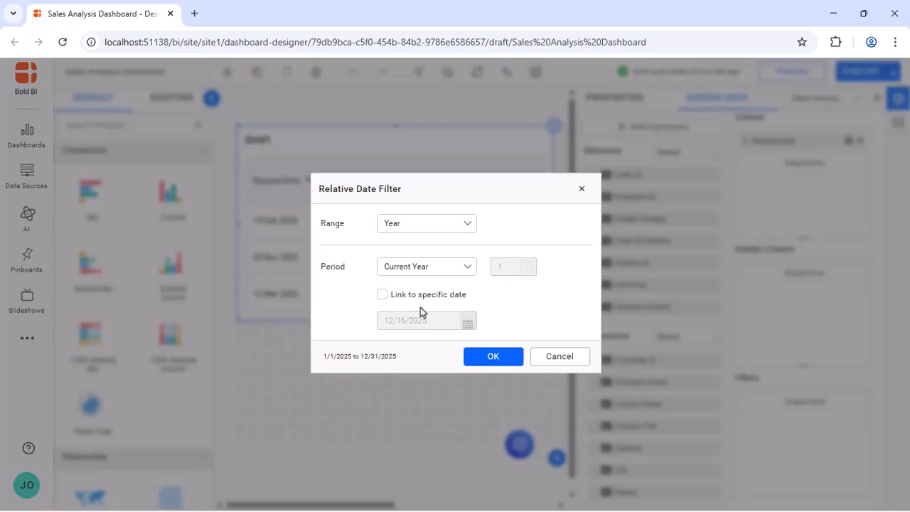
left_click(383, 297)
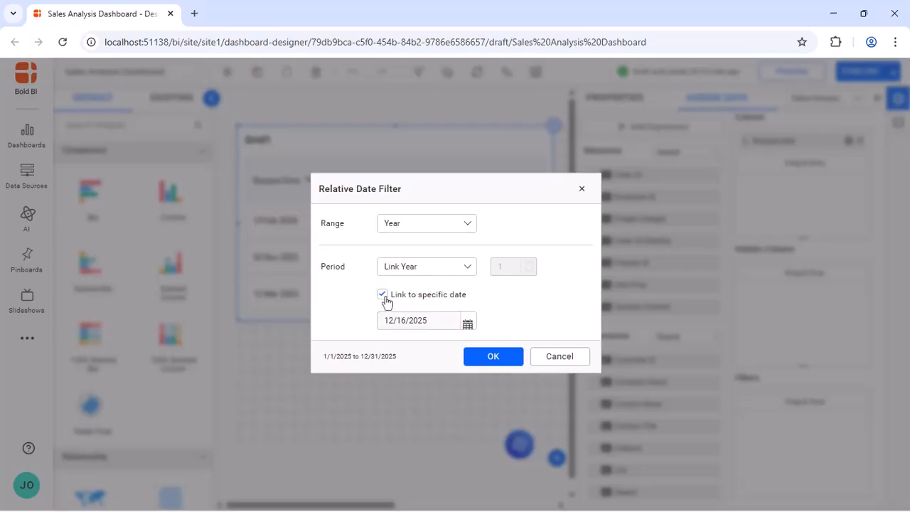
left_click(467, 324)
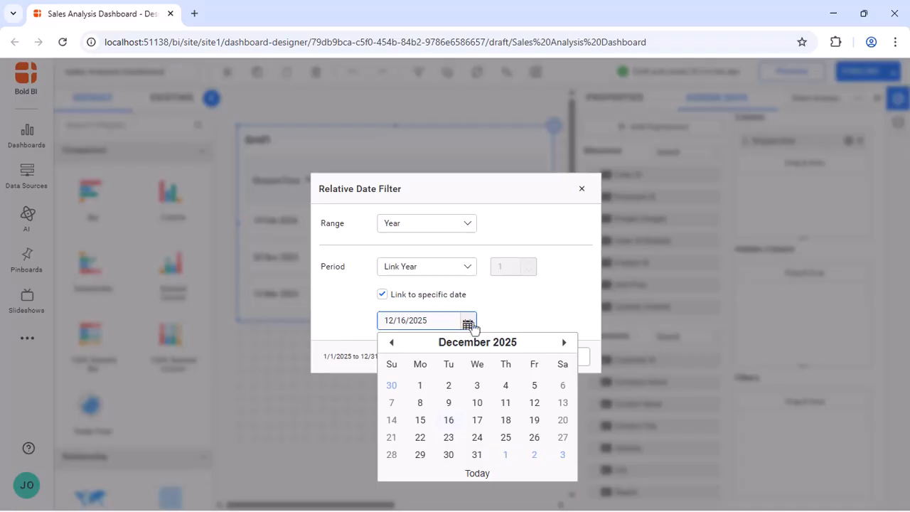
left_click(492, 322)
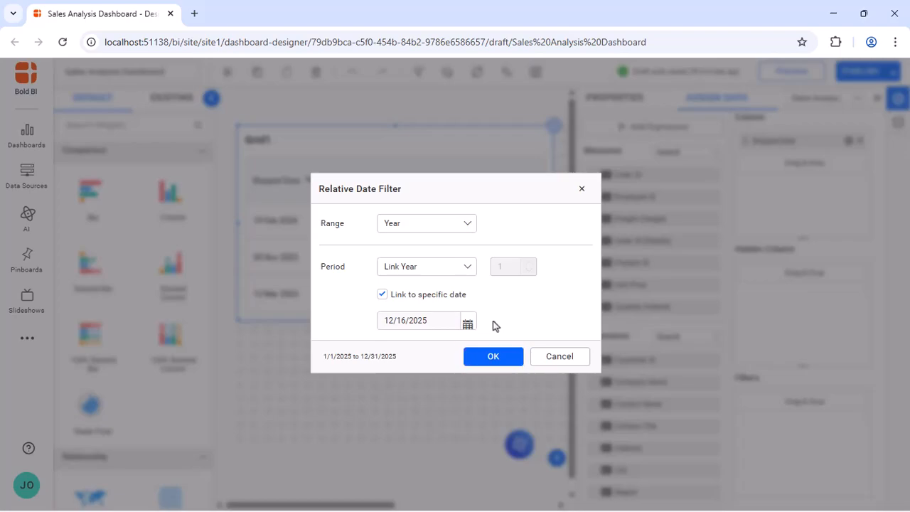
left_click(556, 356)
Add a Top 3 rank filter on Shipped Date ranked by COUNT of Customer ID.
left_click(848, 141)
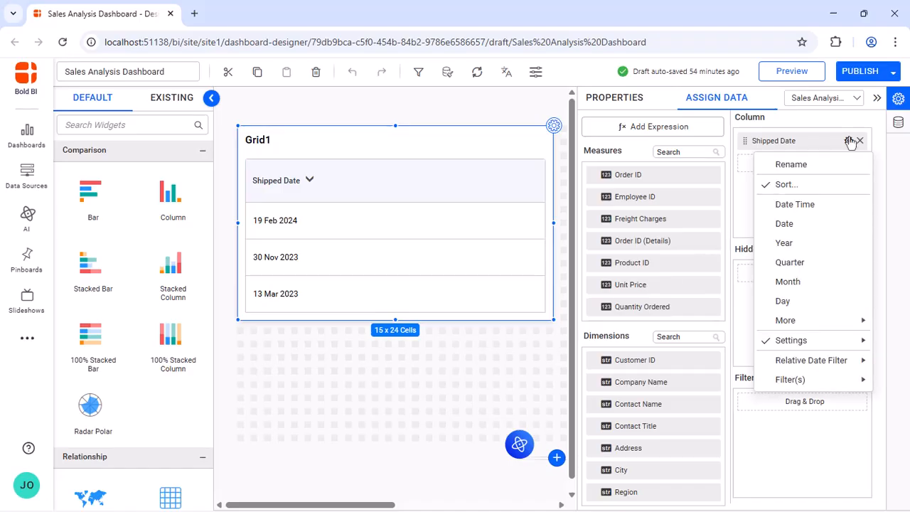
mouse_move(827, 380)
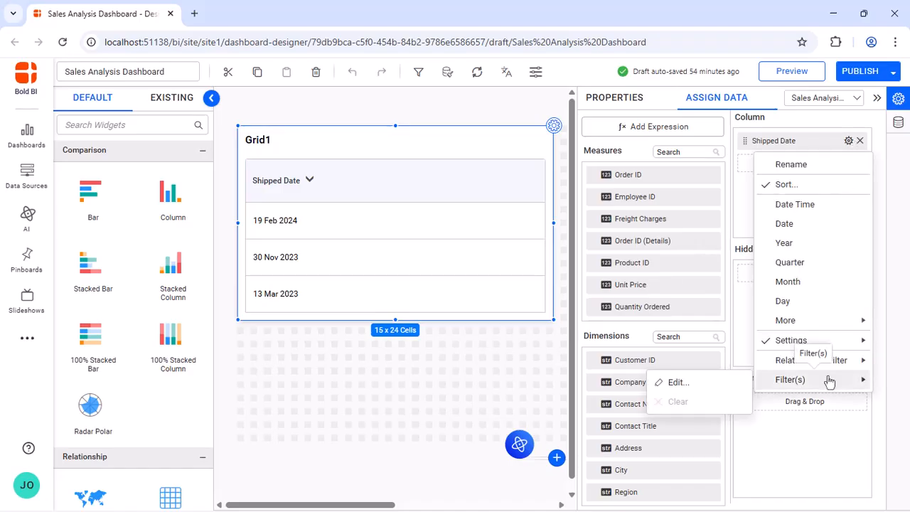
left_click(701, 384)
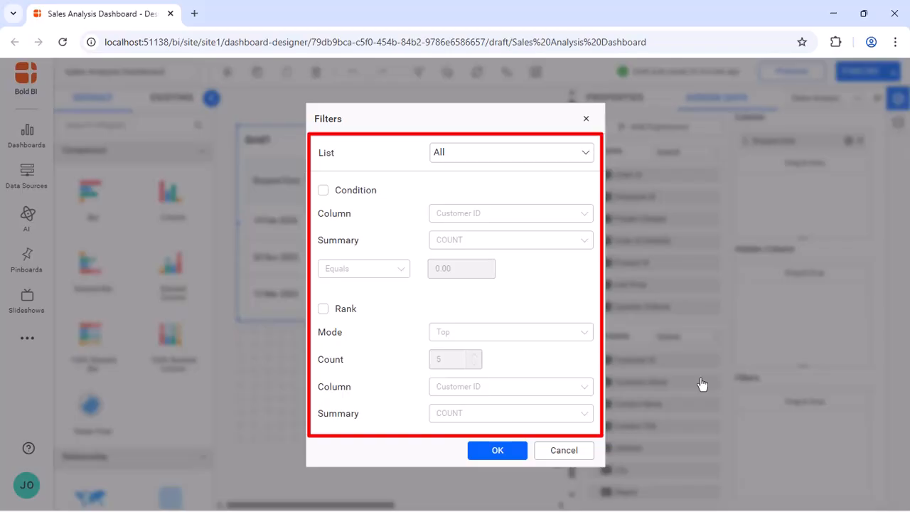
left_click(323, 310)
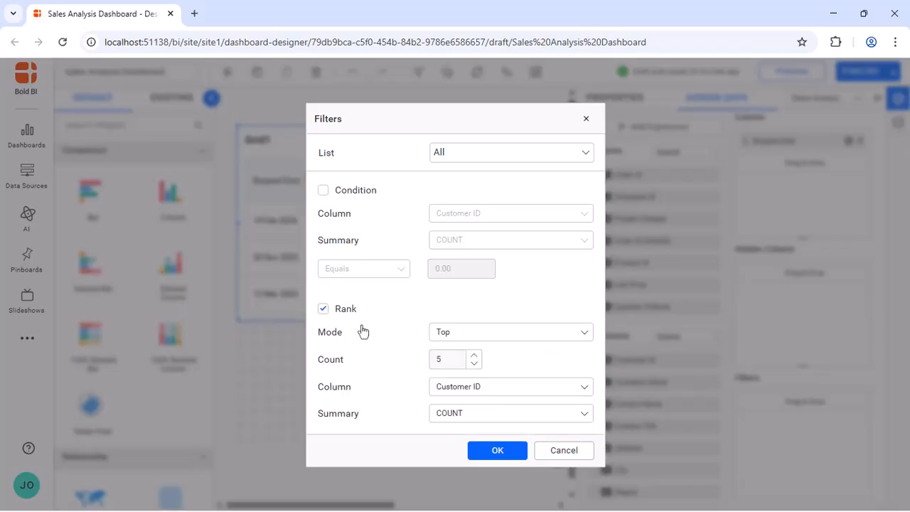
double_click(450, 359)
type("3")
left_click(502, 372)
left_click(497, 452)
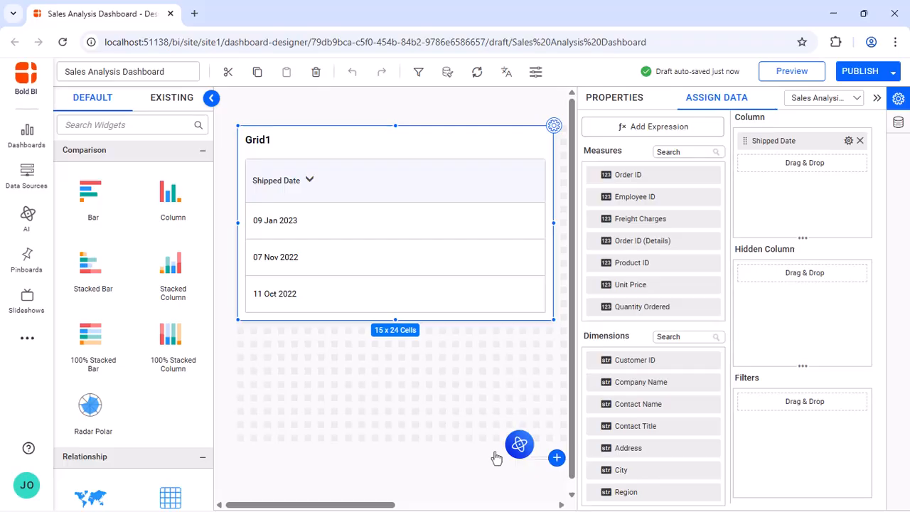
Stretch the grid to 20x24 cells, rename it from Grid1 to 'Date', and preview the dashboard.
left_click_drag(395, 319, 400, 384)
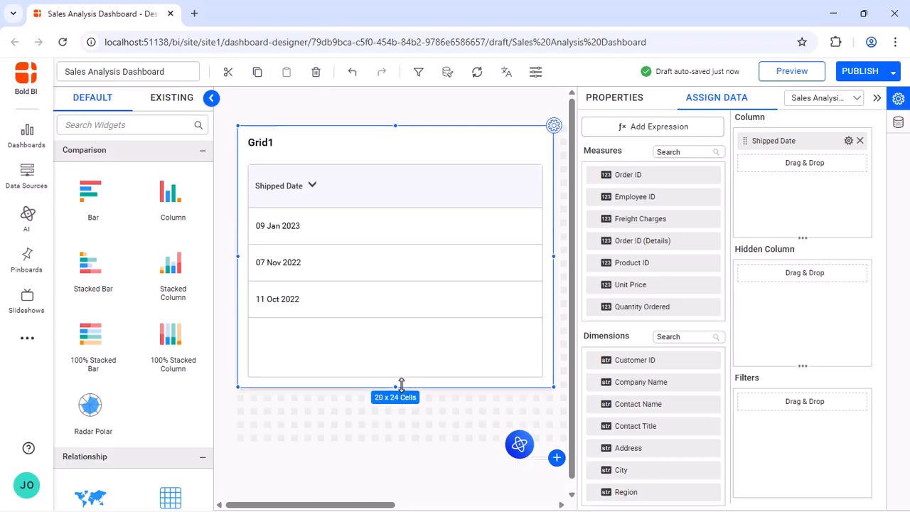
left_click(611, 99)
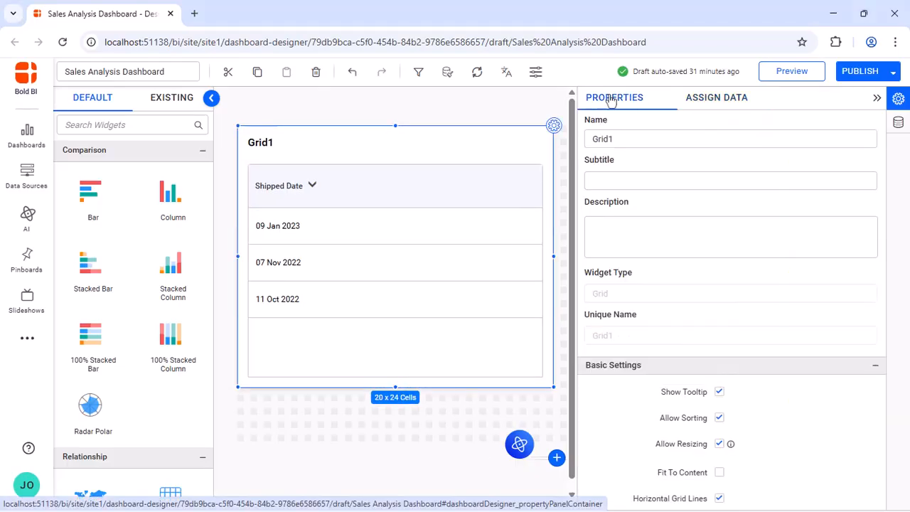
left_click(660, 140)
key("BackSpace")
key("BackSpace")
key("BackSpace")
key("BackSpace")
key("BackSpace")
type("Date")
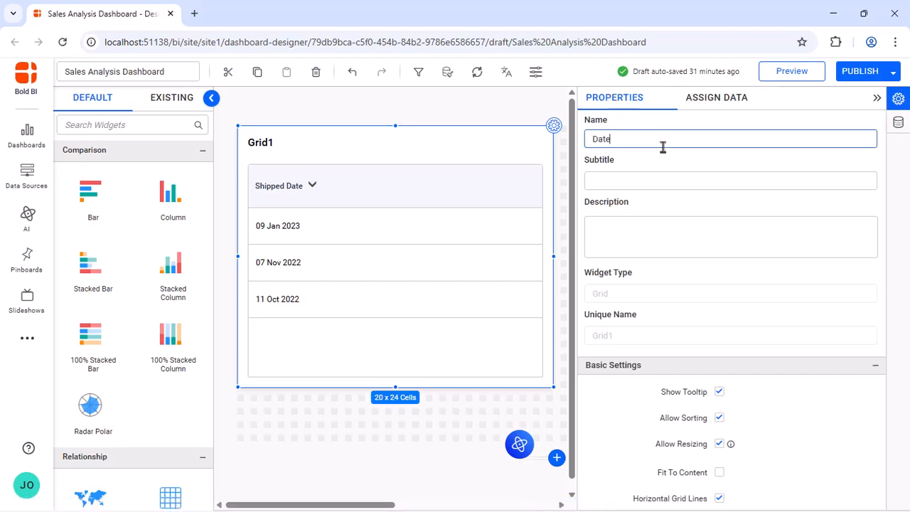
left_click(668, 162)
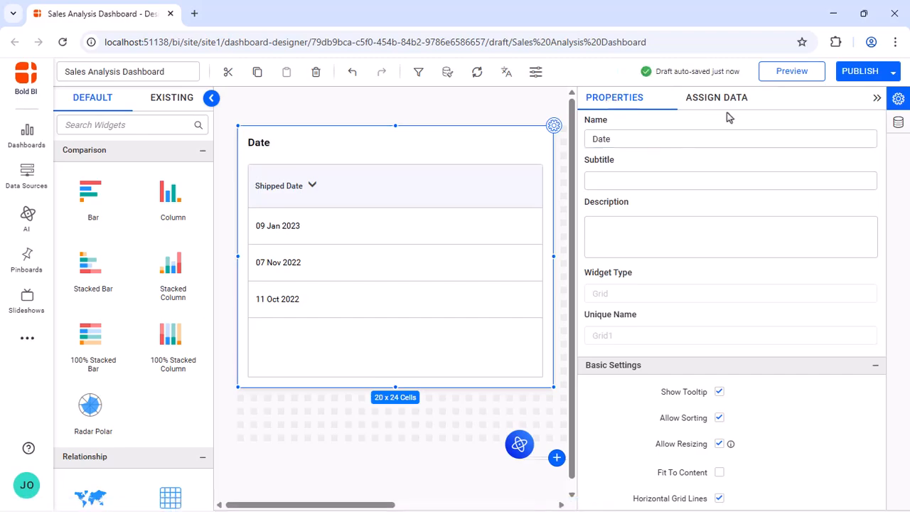
left_click(789, 71)
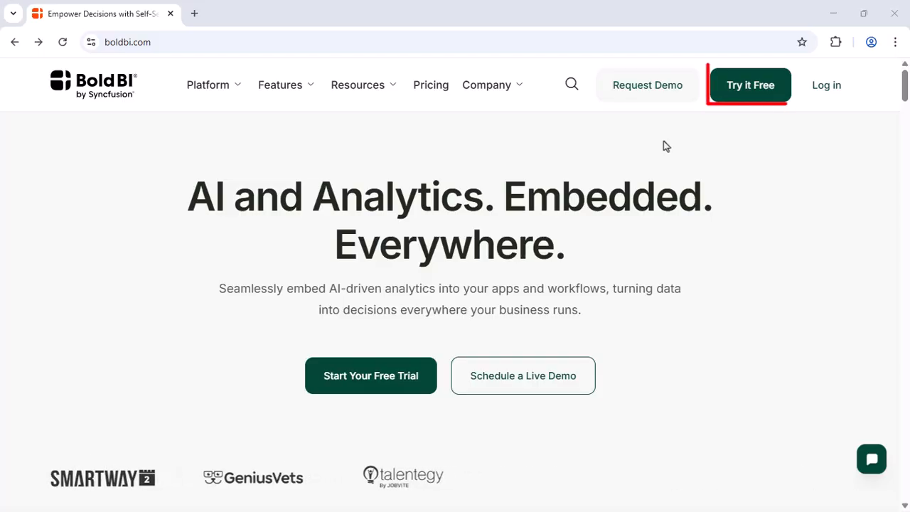
Go from boldbi.com via Try it Free to the Request Your Free Demo page.
left_click(746, 86)
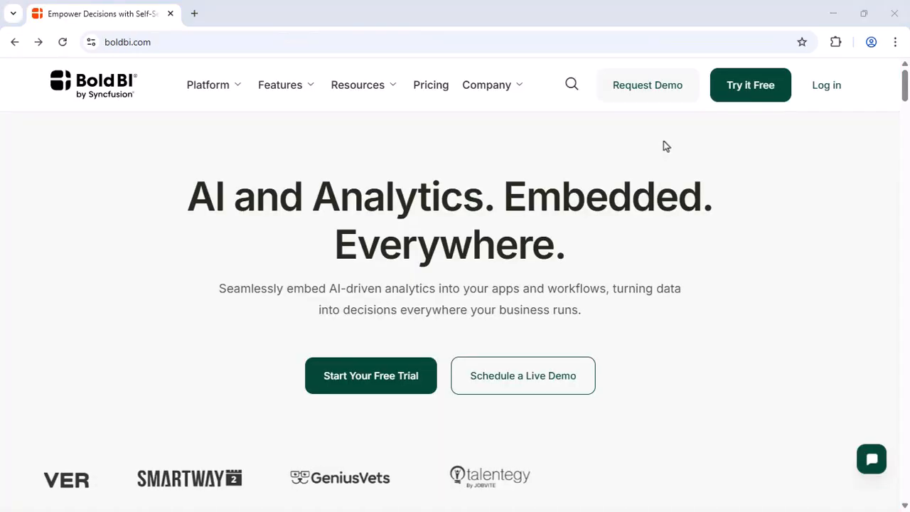
left_click(650, 91)
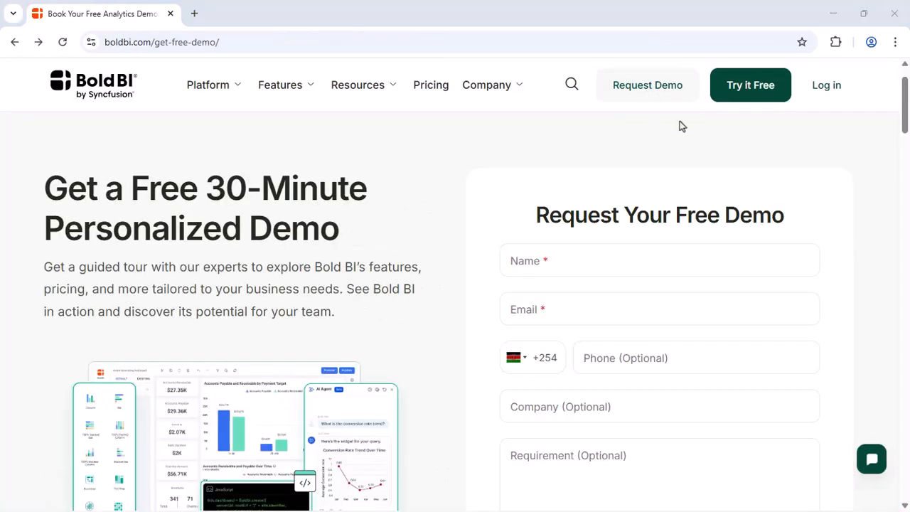